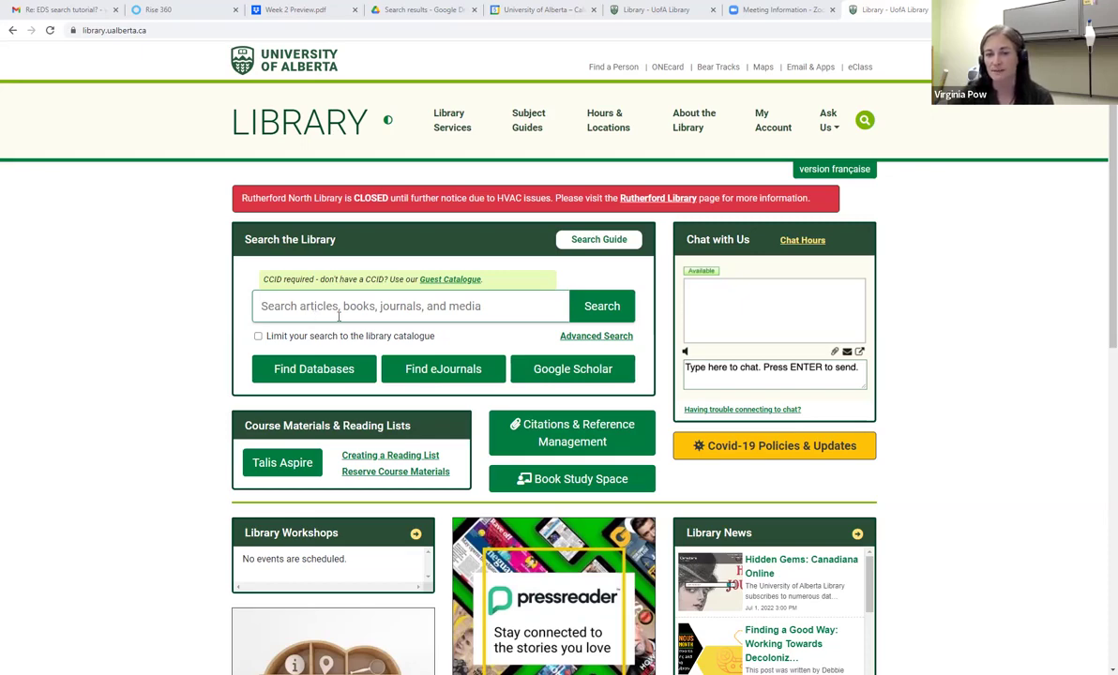
- Search the library catalogue for otters and "tool use"
left_click(353, 305)
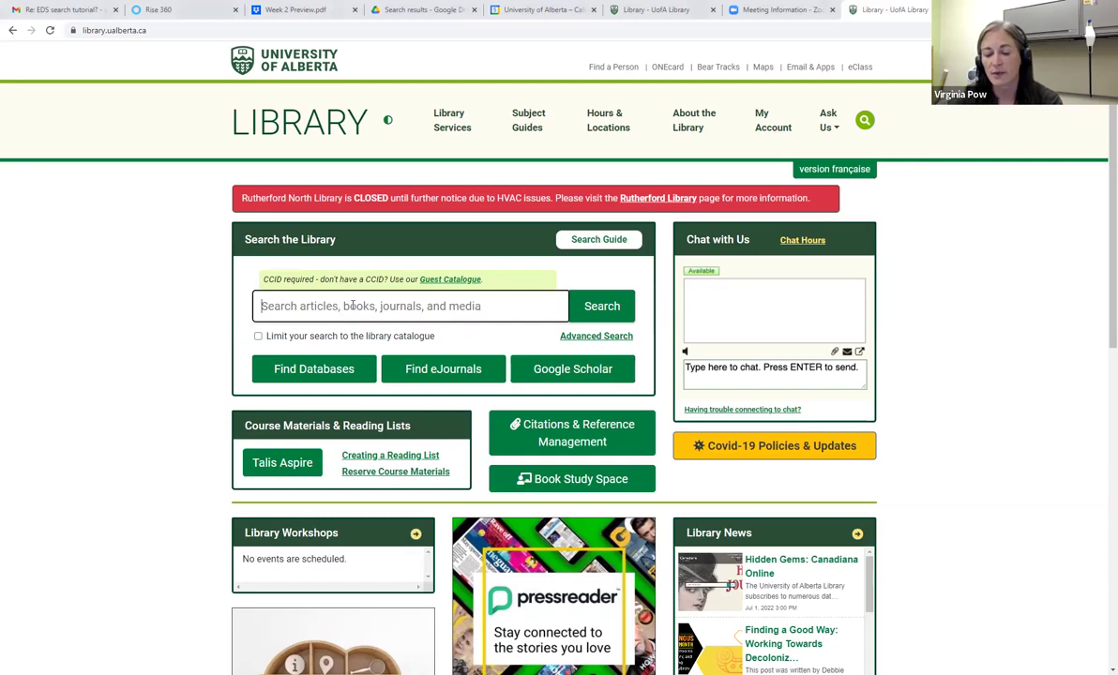
type("otters and ")
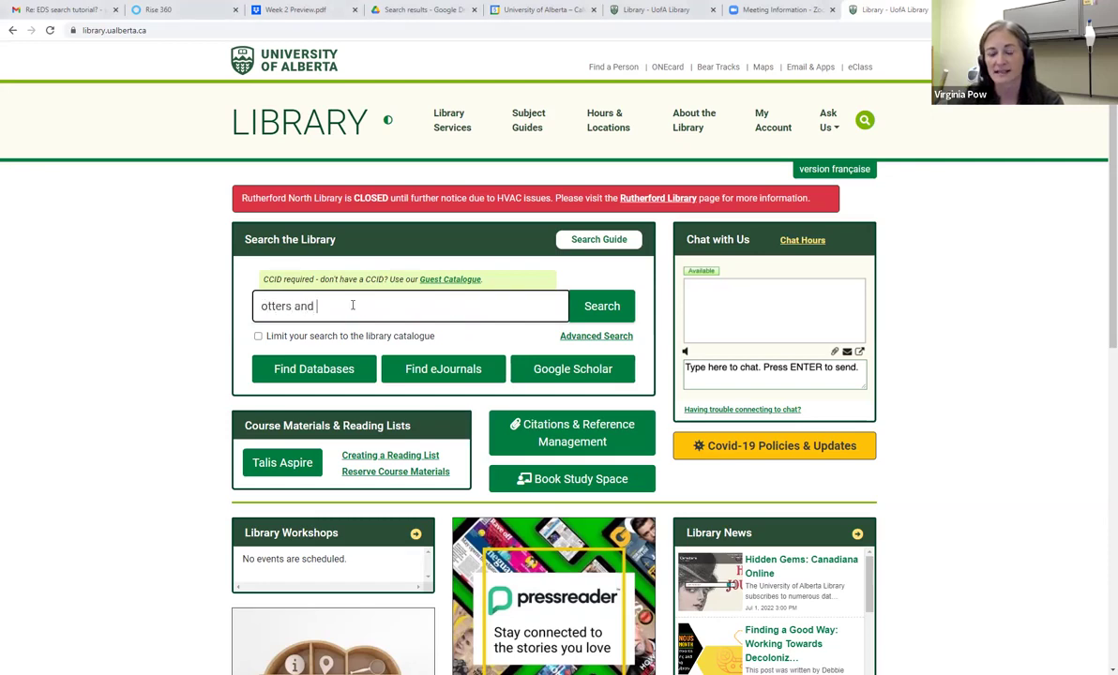
type("\"to")
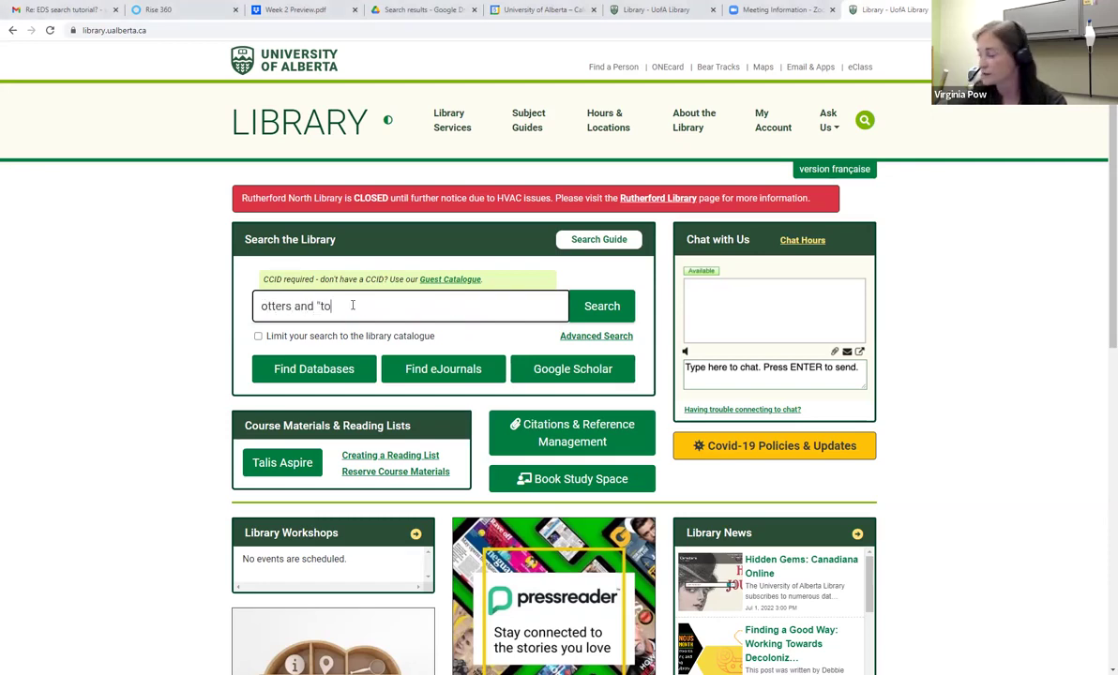
type("ol use\"")
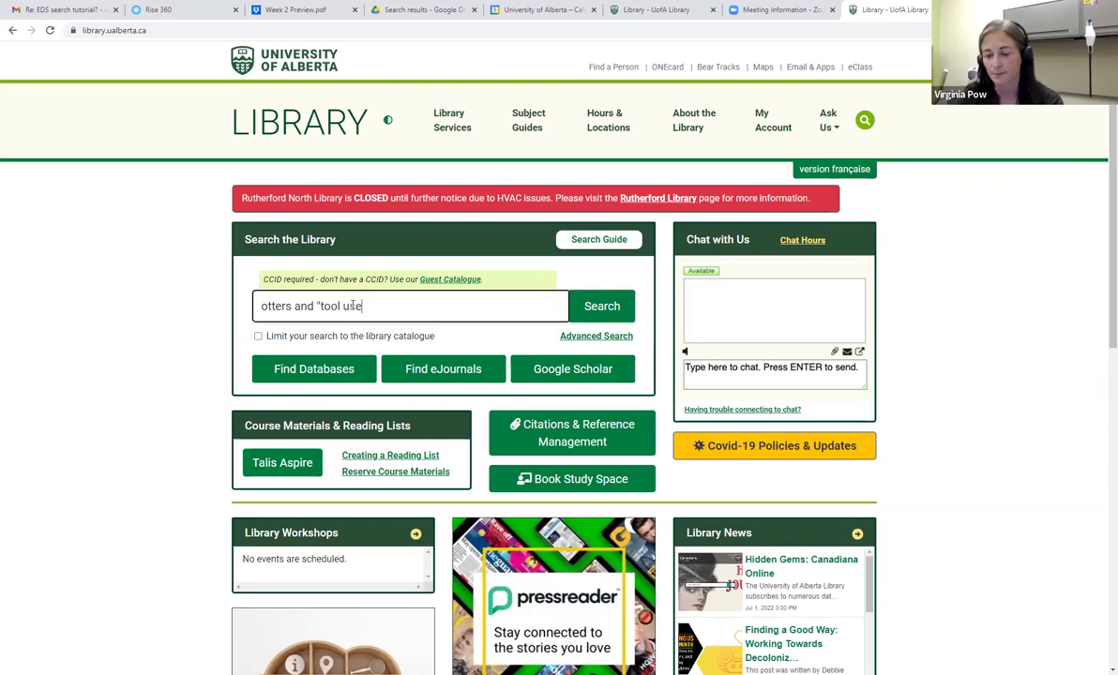
left_click(606, 316)
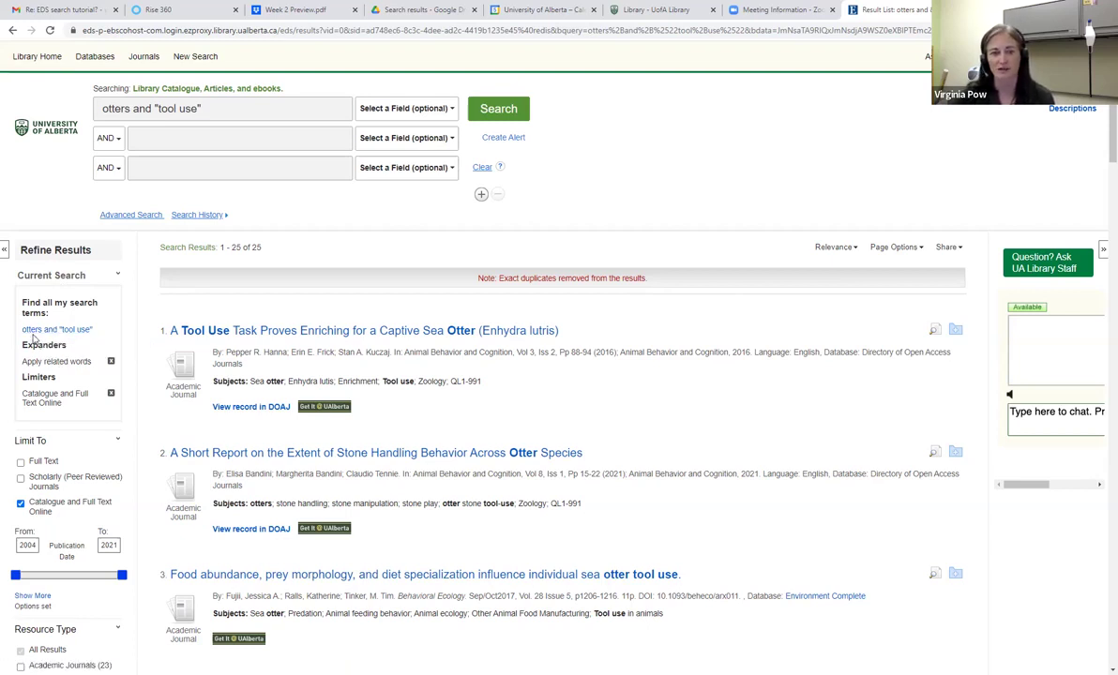
- Scroll through the 25 EBSCO results and the Refine Results resource-type counts
scroll(34, 339, "down", 1)
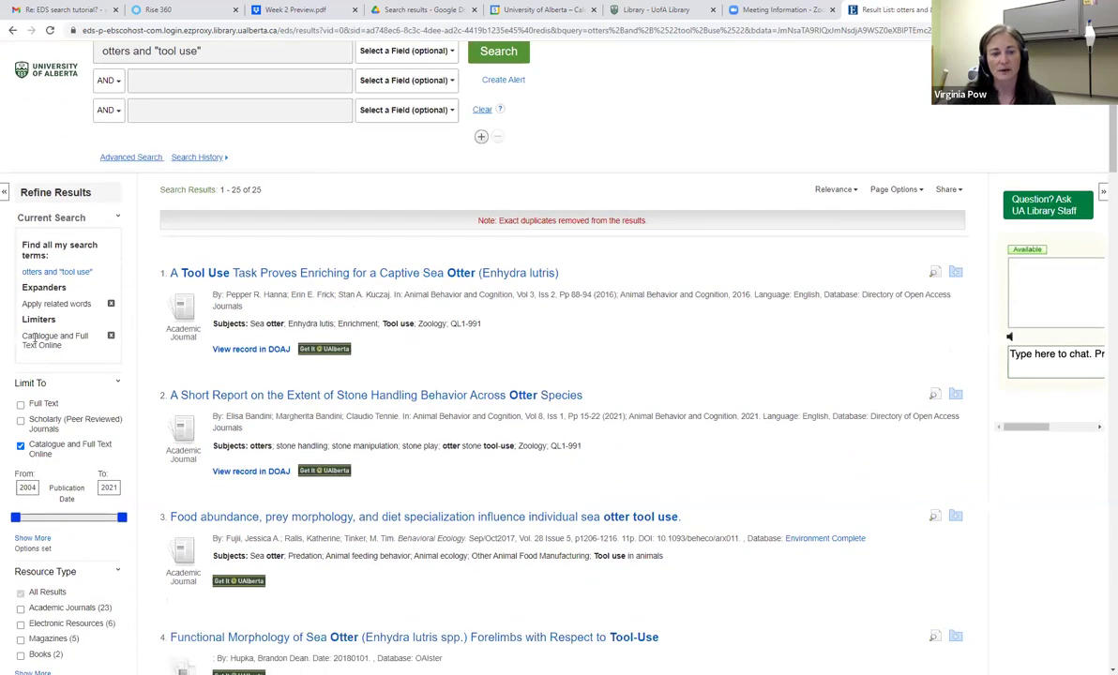
scroll(34, 333, "down", 2)
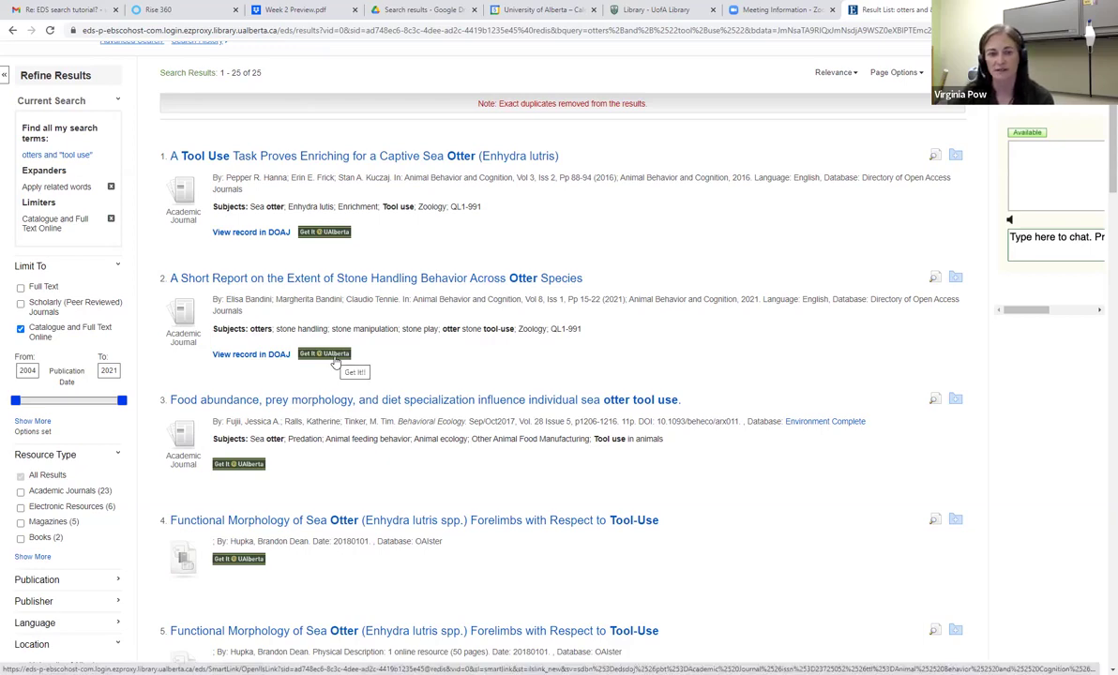
scroll(289, 361, "down", 2)
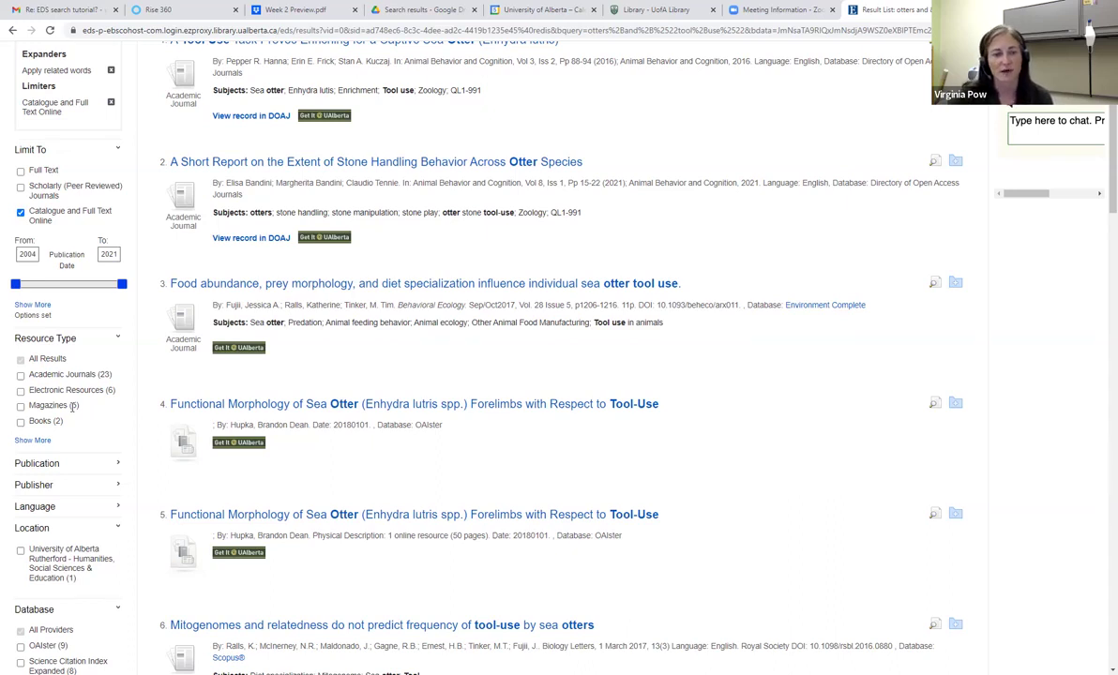
- Limit results to Books (2) and place a hold on 'Orangutan hats and other tools animals use'
left_click(20, 423)
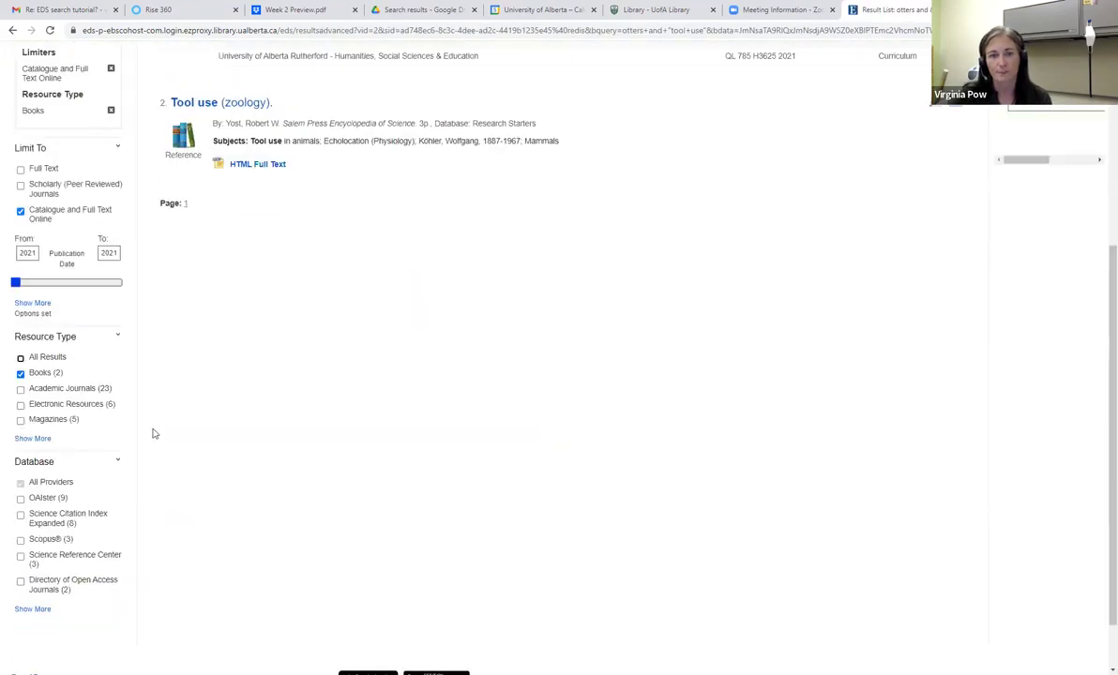
scroll(353, 372, "up", 3)
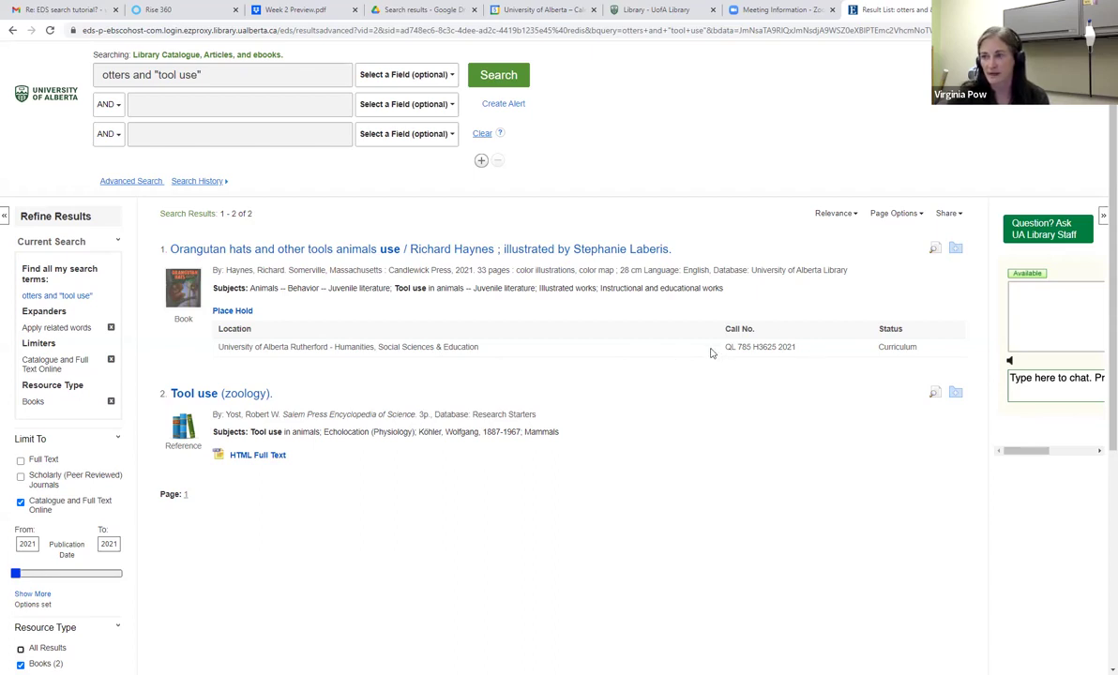
left_click(242, 313)
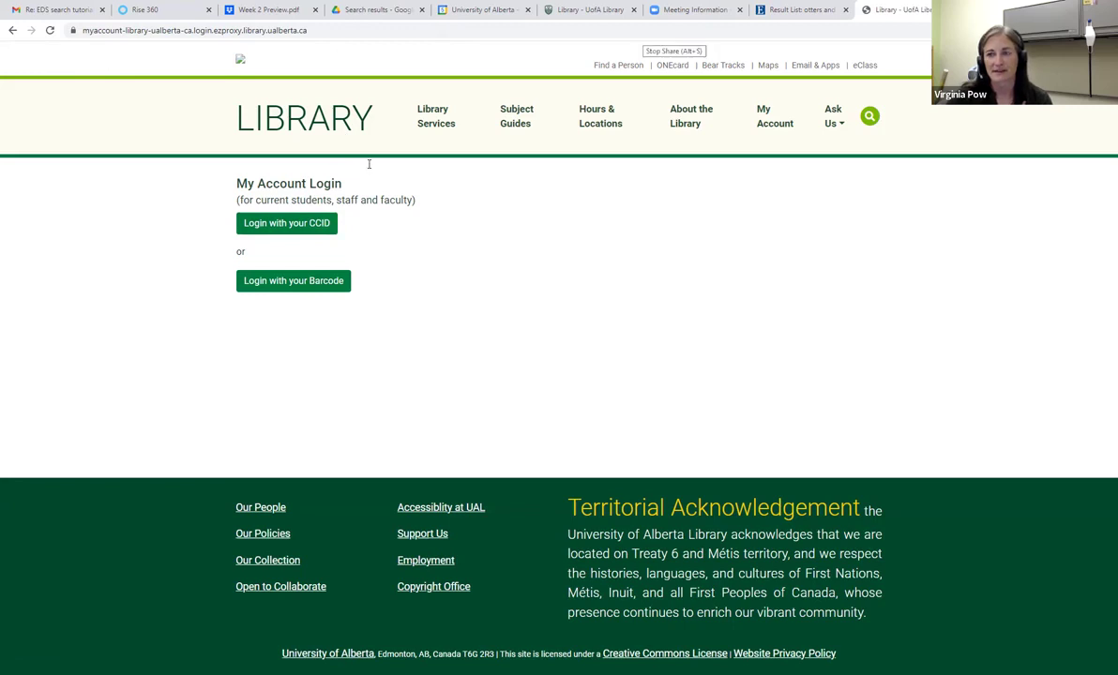
- Leave the account login page and load library.ualberta.ca
left_click(12, 31)
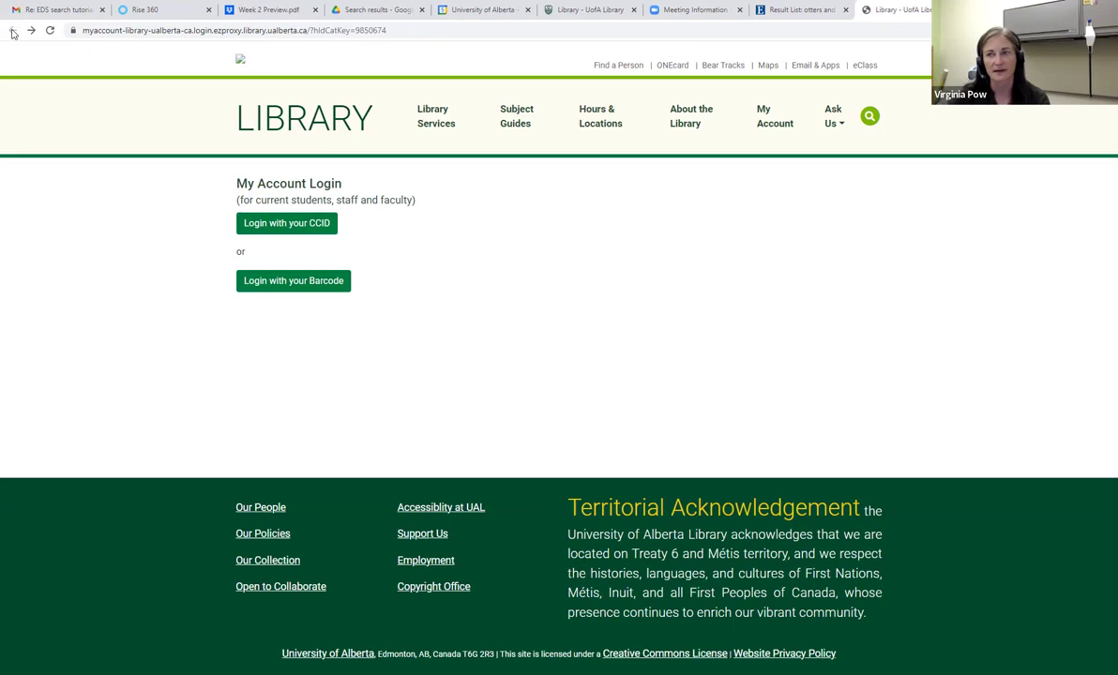
left_click(194, 31)
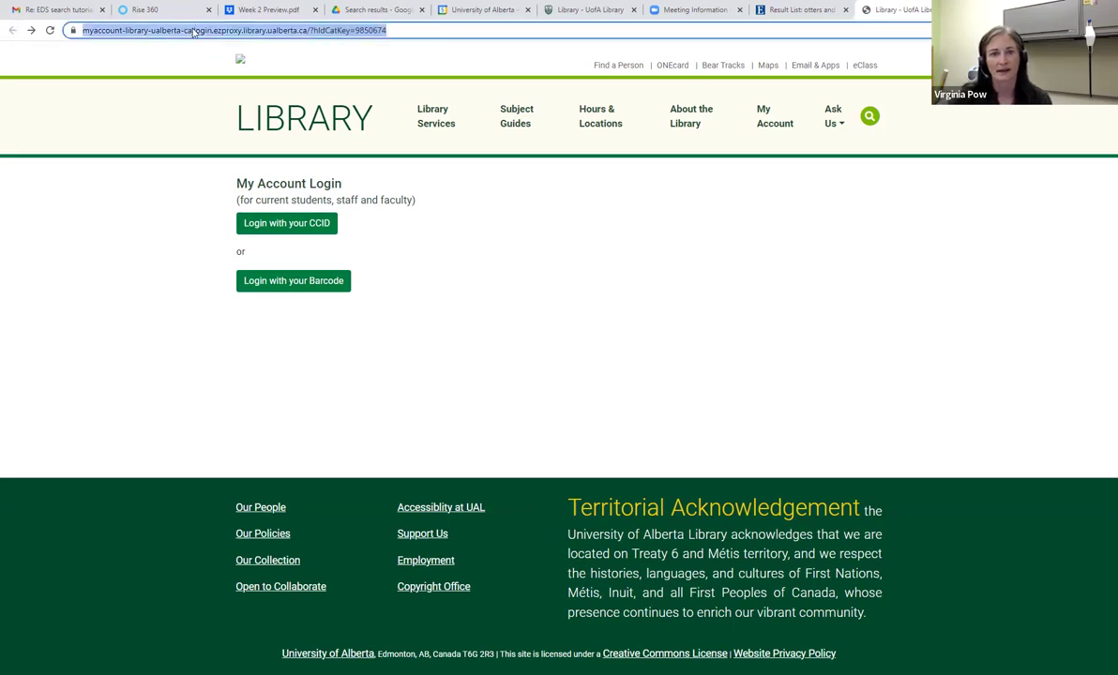
type("library.")
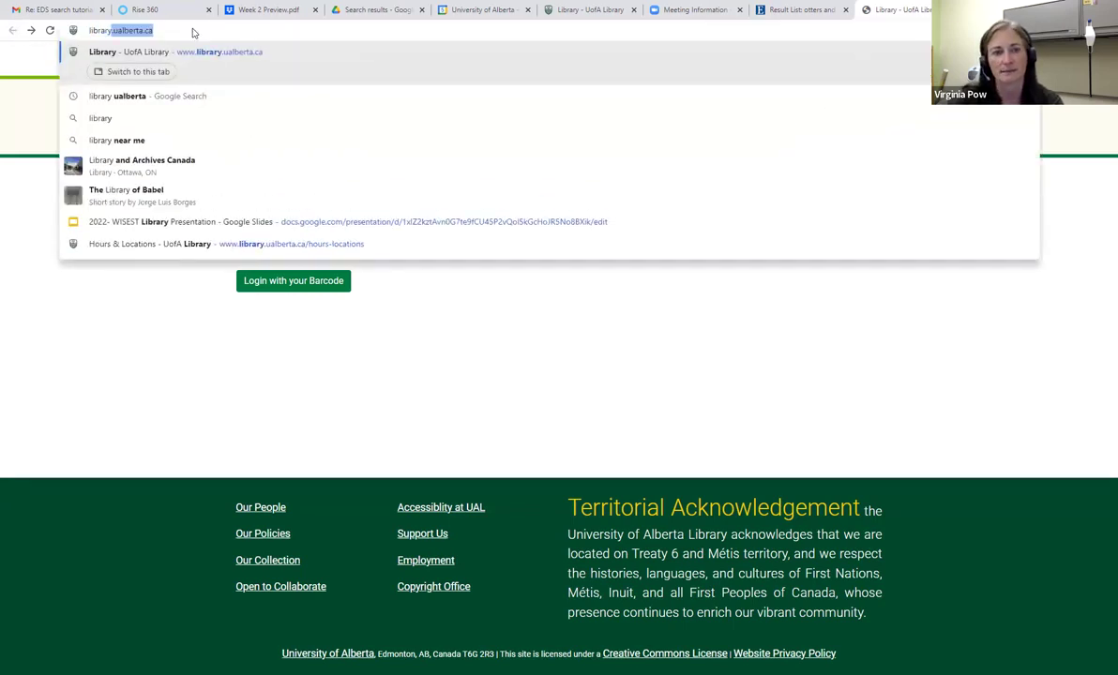
type("ualberta.")
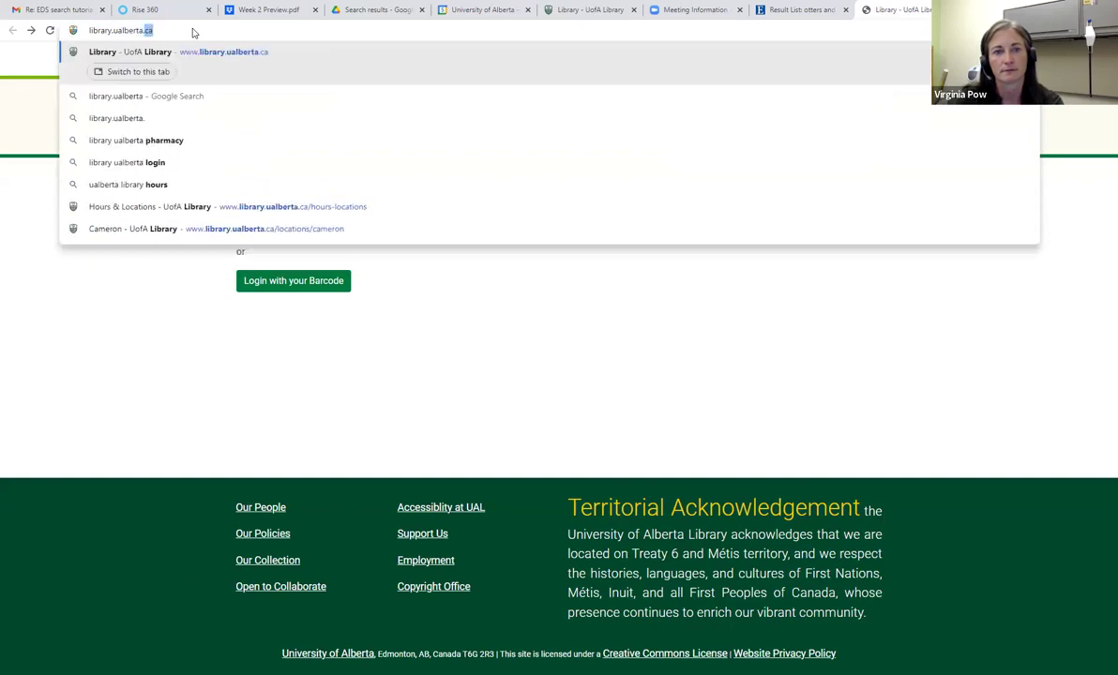
key("Return")
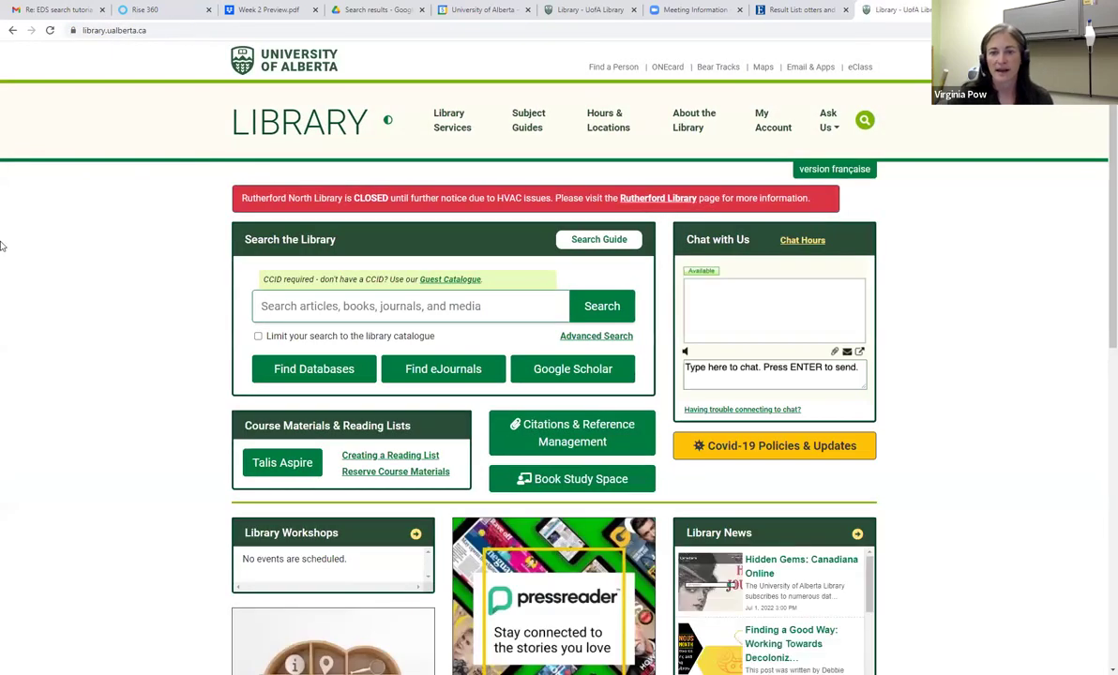
- Rerun the library search for otters and "tool use"
left_click(429, 309)
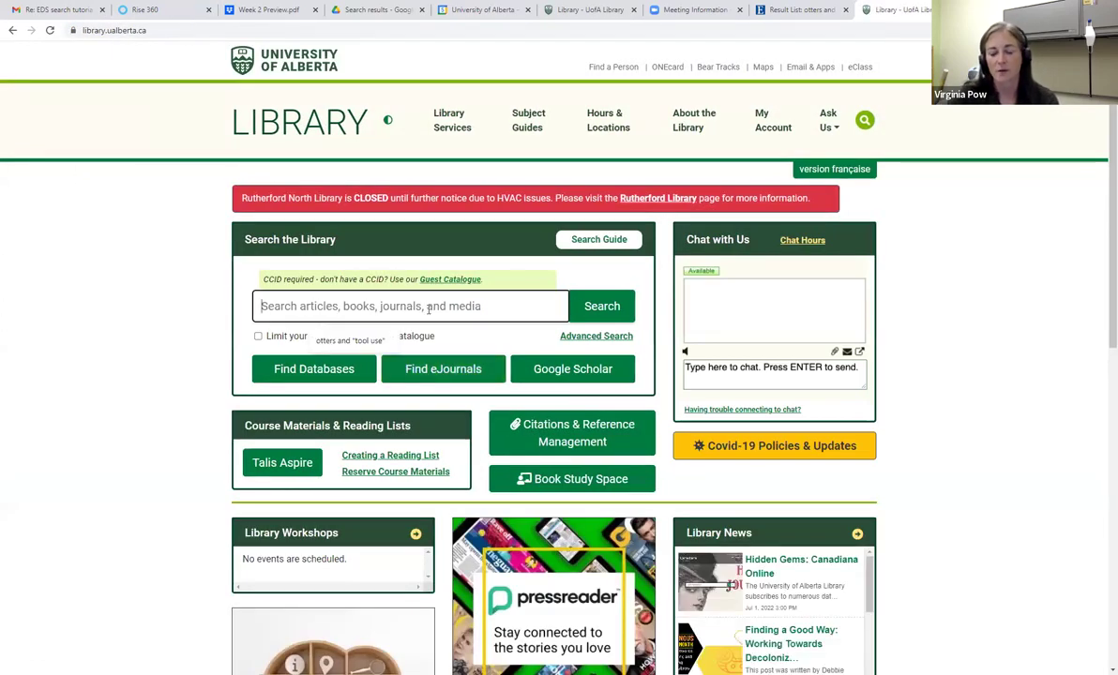
type("otters a")
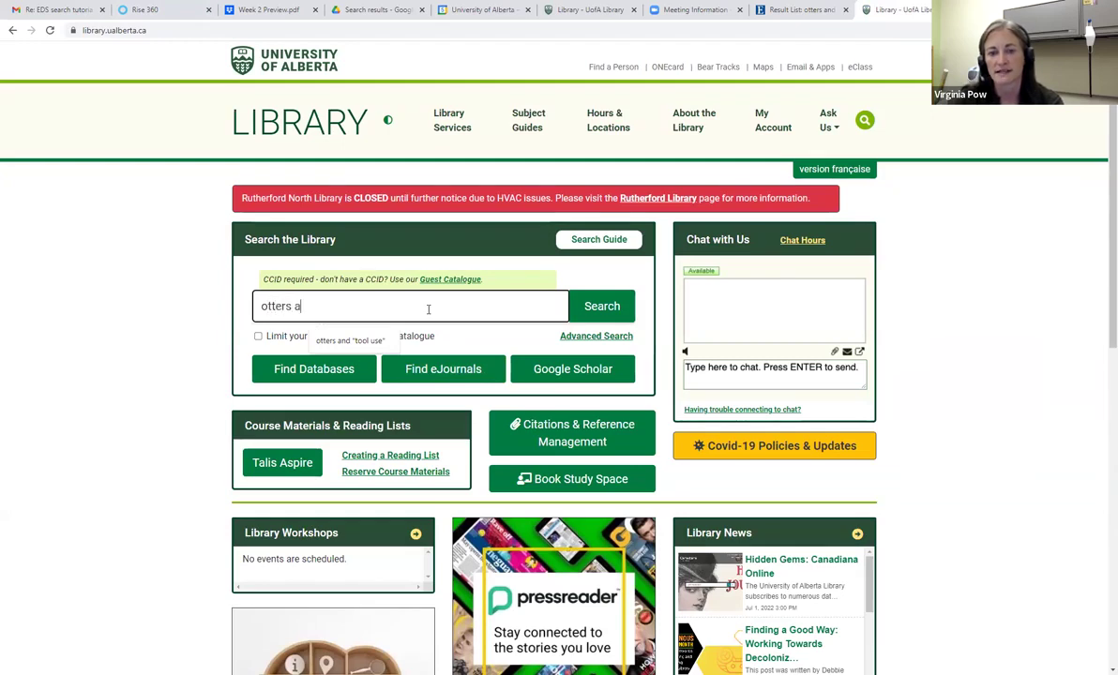
type("nd \"tool use\"")
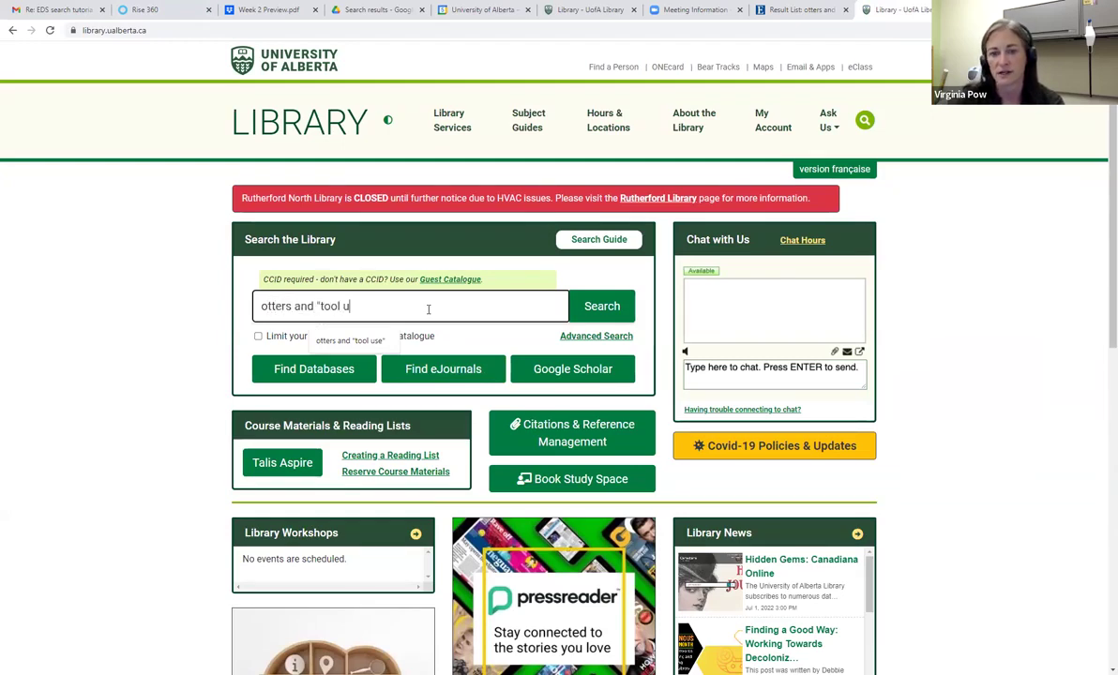
left_click(592, 302)
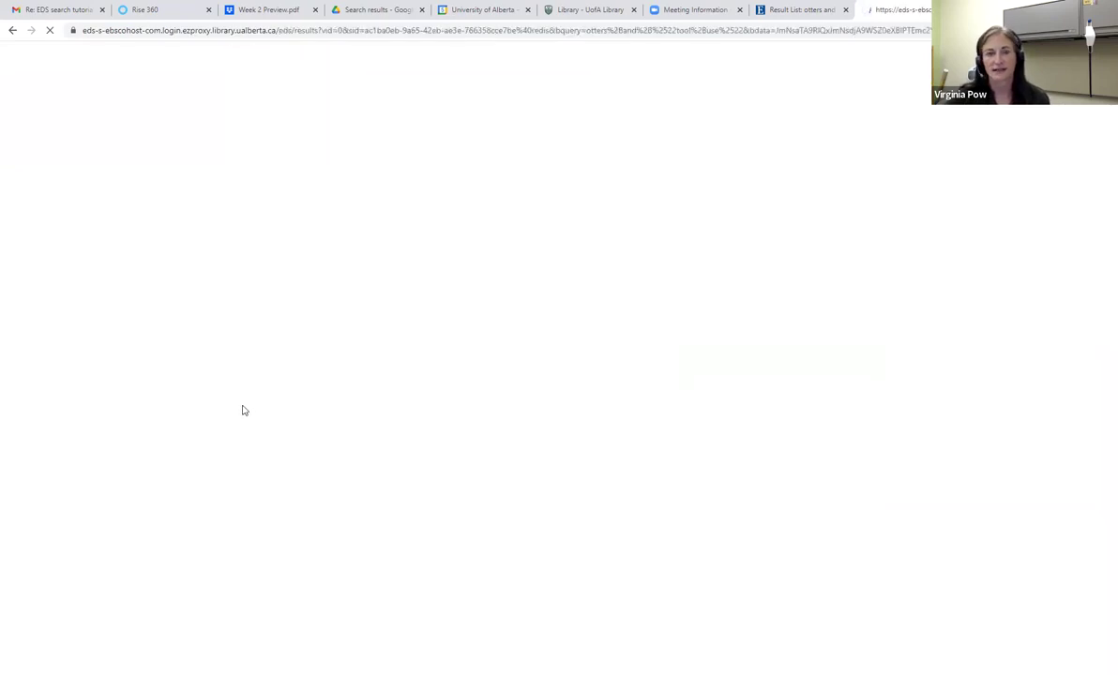
- Limit results to Academic Journals and open the stone handling otter article's record
scroll(154, 428, "down", 3)
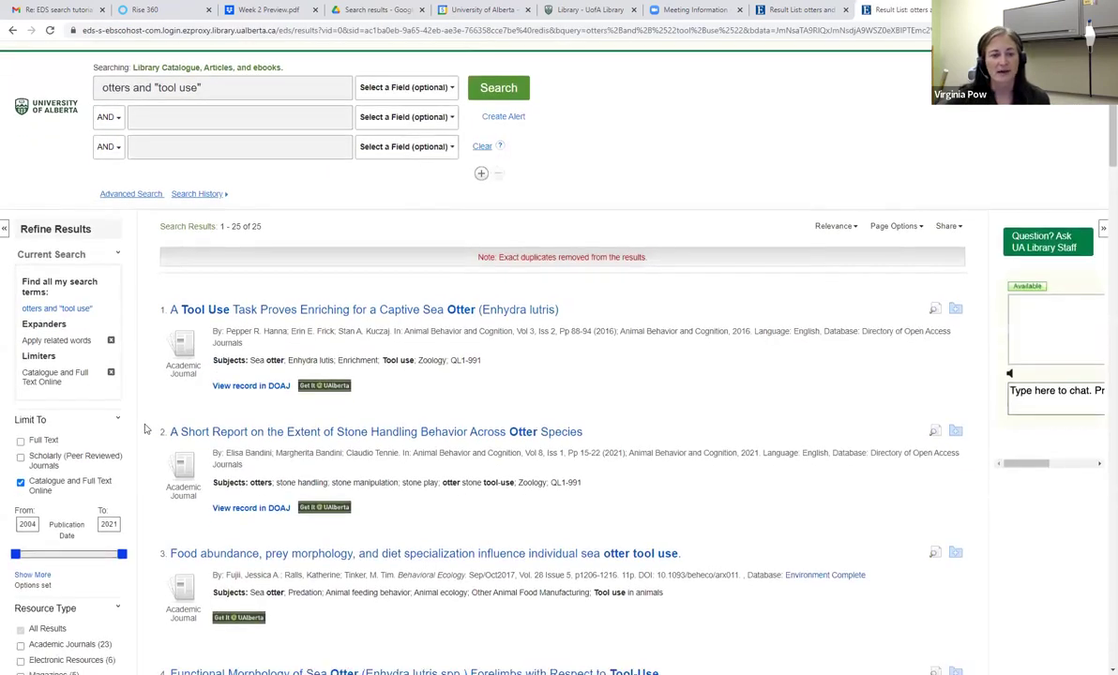
left_click(20, 492)
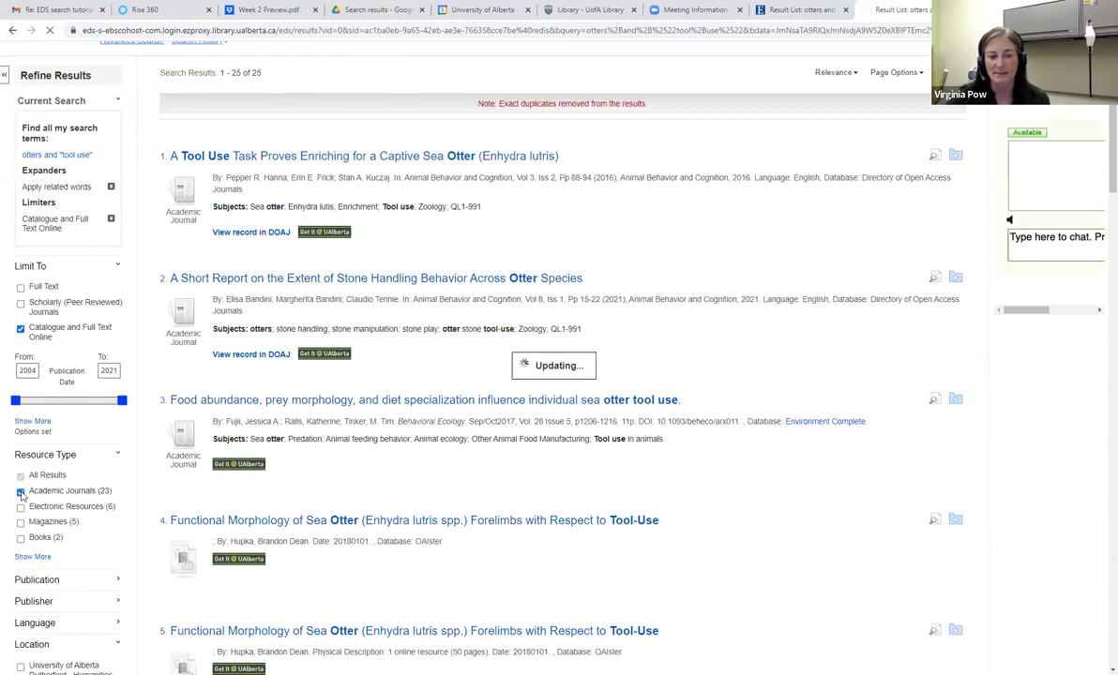
scroll(99, 506, "down", 4)
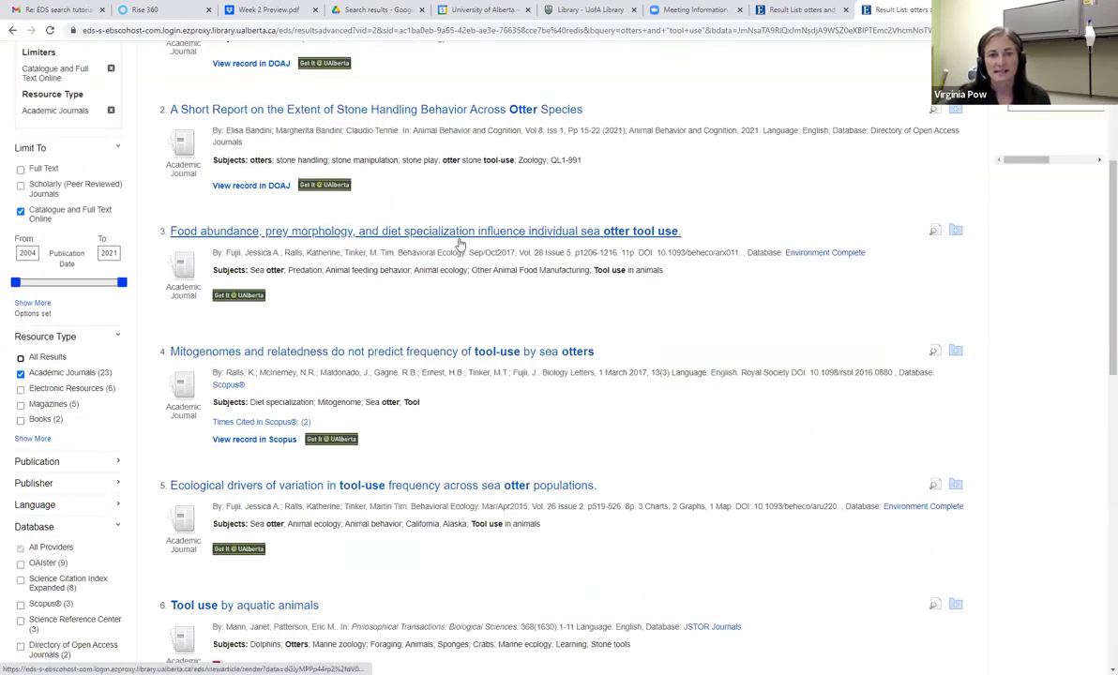
left_click(436, 112)
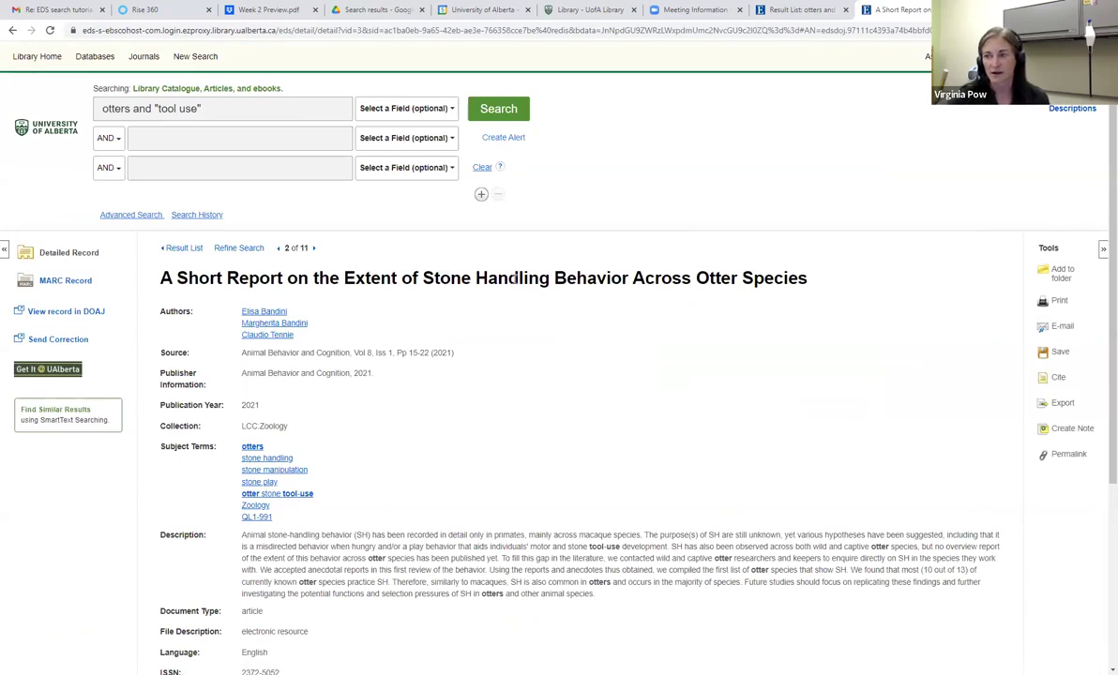
- Highlight the article's source journal, volume and pages, then view its Get It @ UAlberta options
scroll(456, 319, "down", 1)
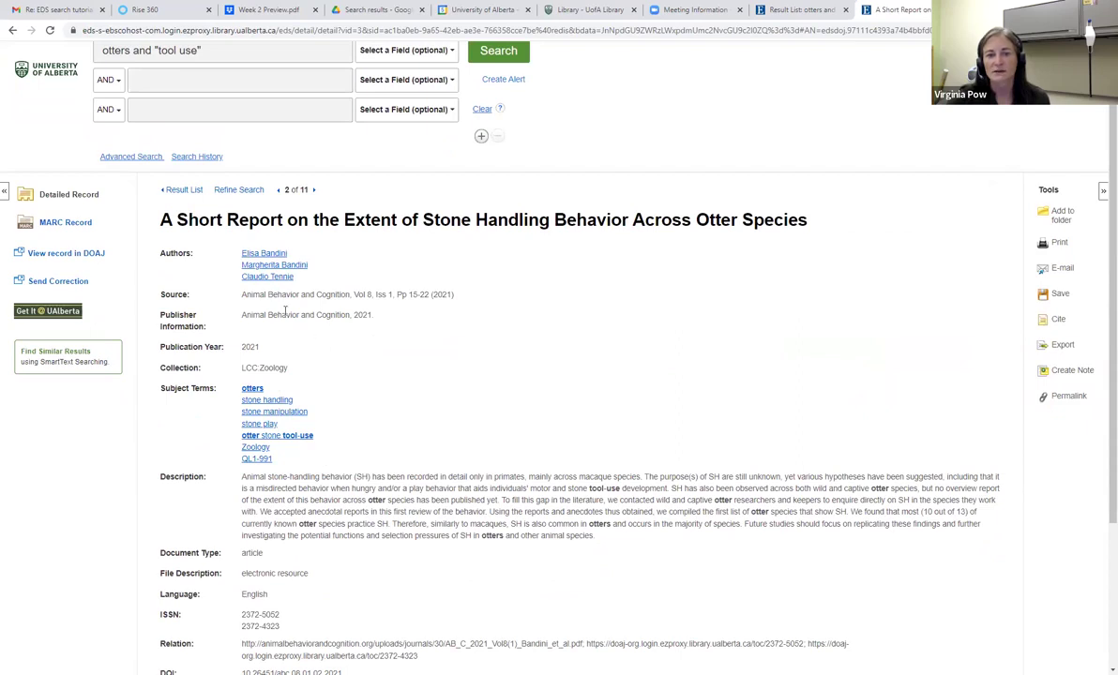
left_click_drag(242, 294, 456, 298)
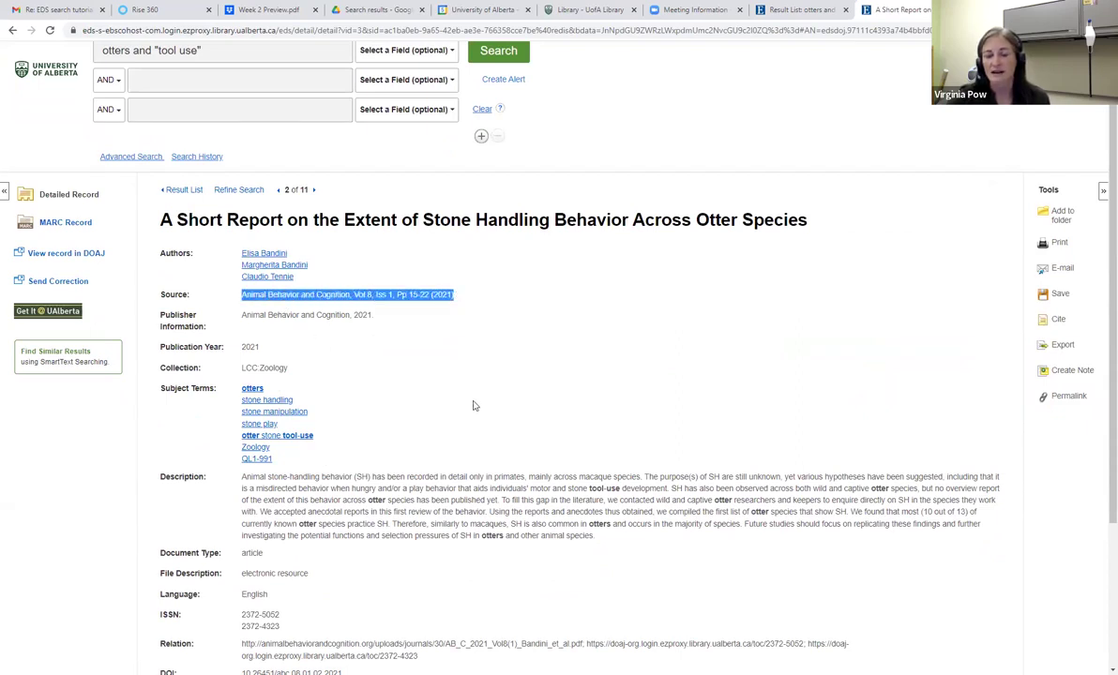
scroll(473, 405, "down", 2)
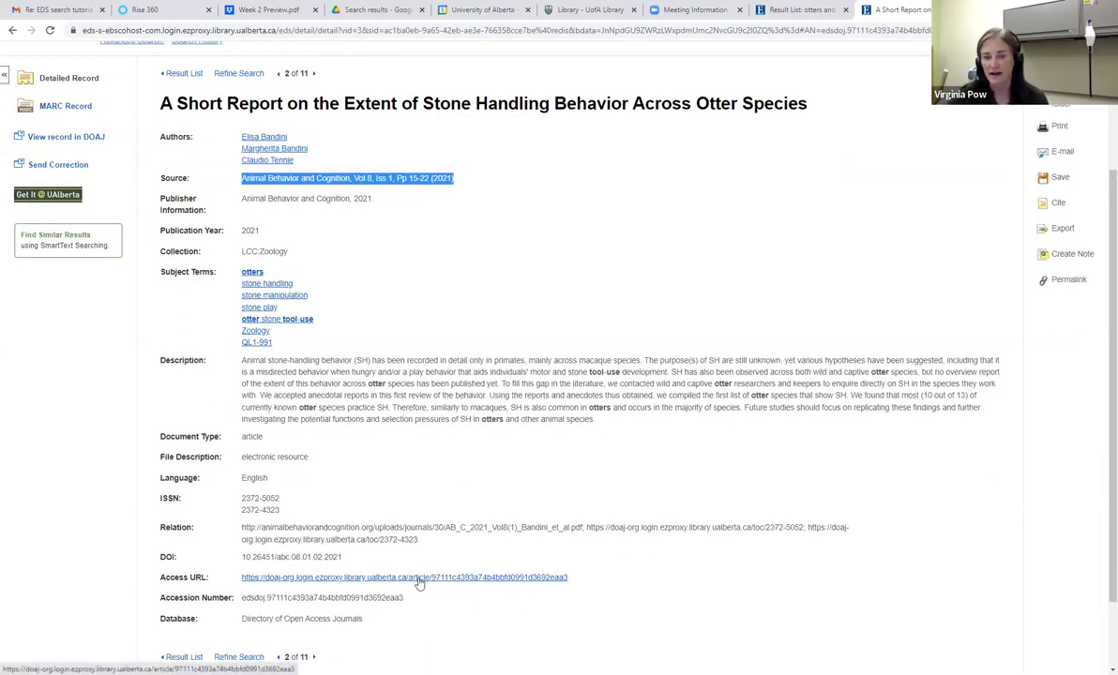
left_click(38, 197)
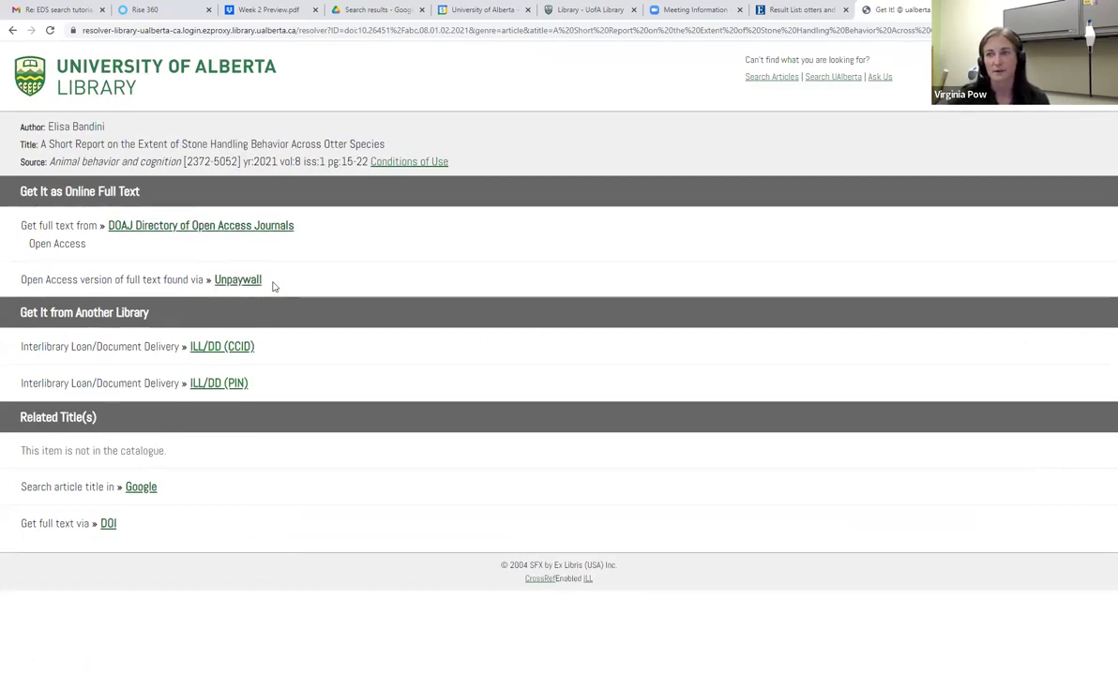
- Go back three pages, through the record, to the full list of 25 results
left_click(12, 33)
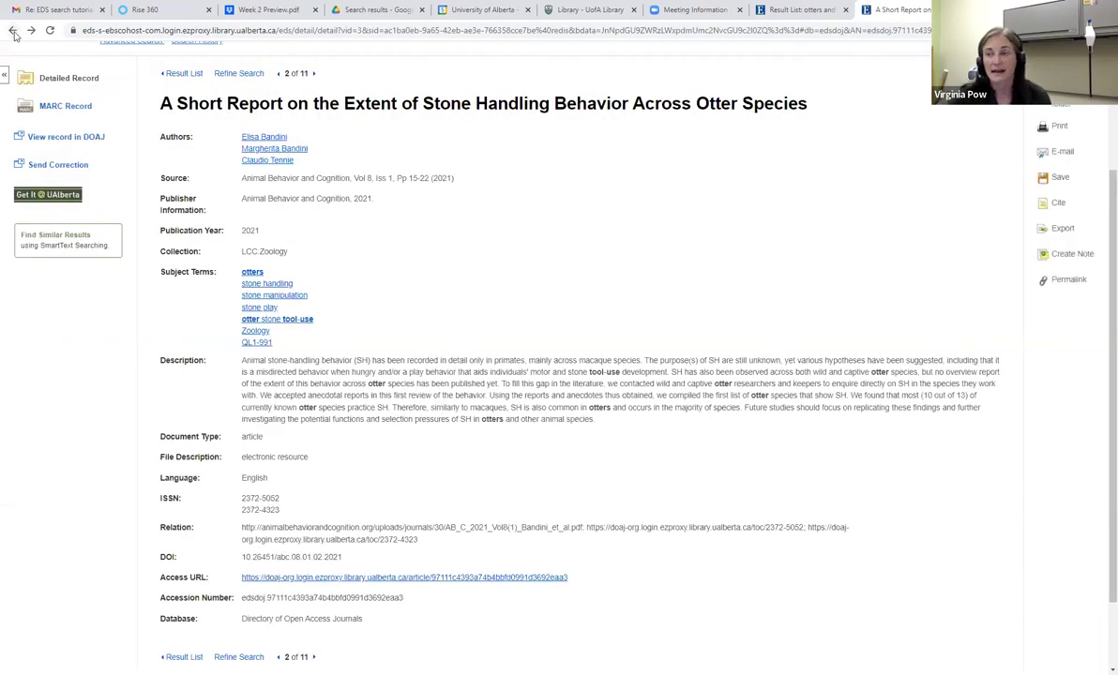
left_click(12, 33)
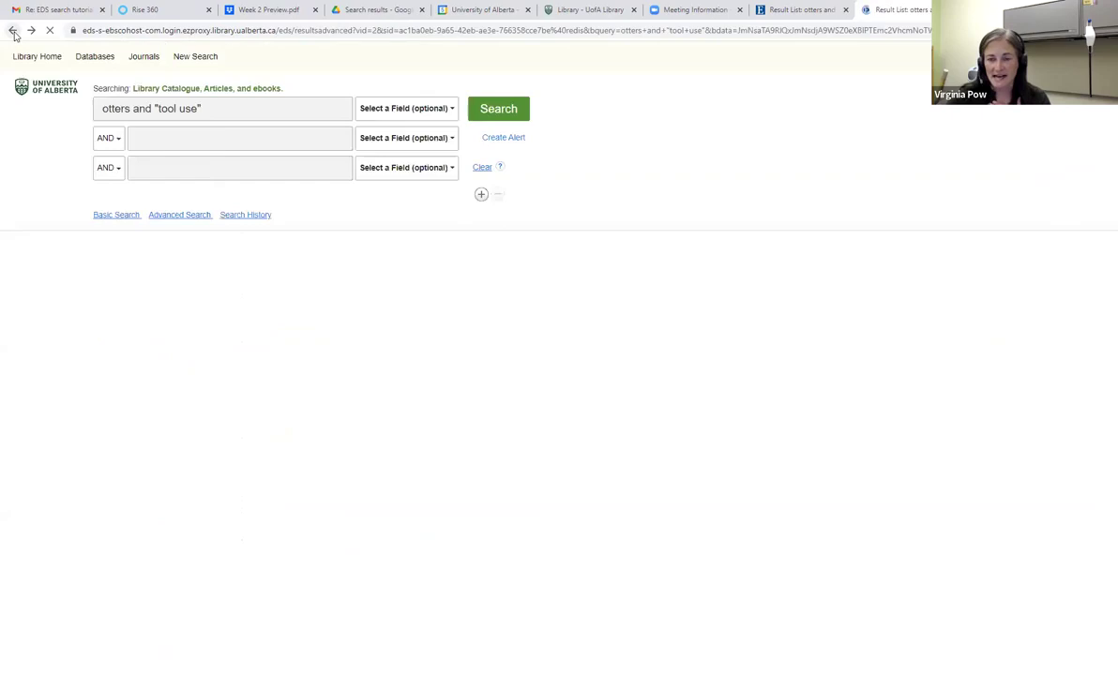
left_click(12, 33)
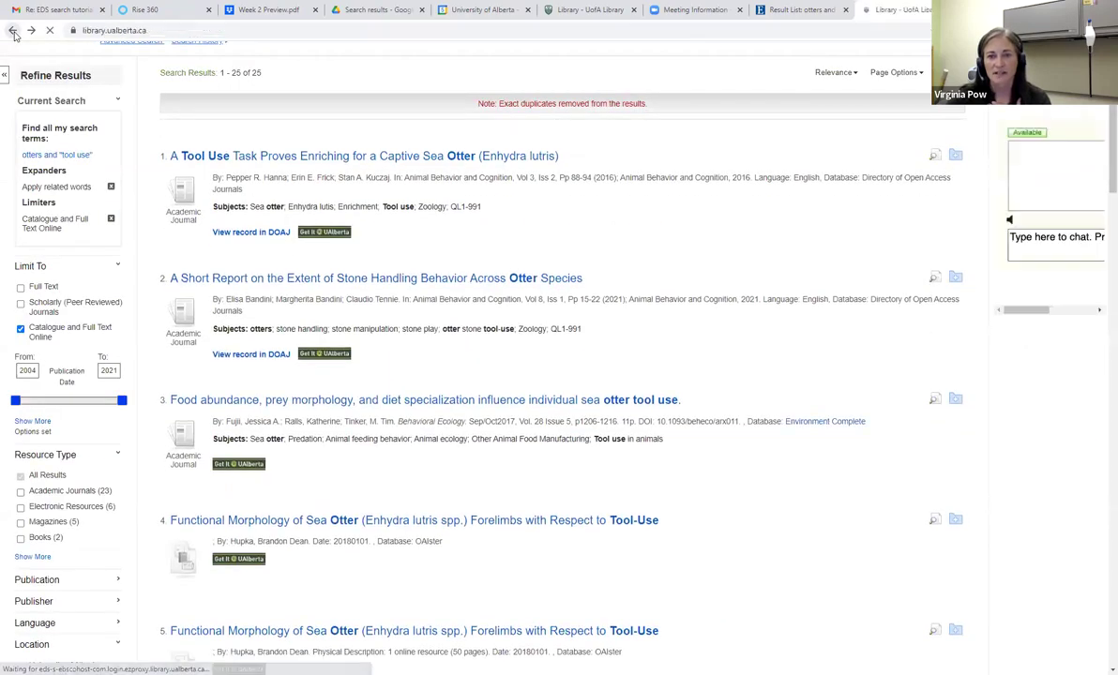